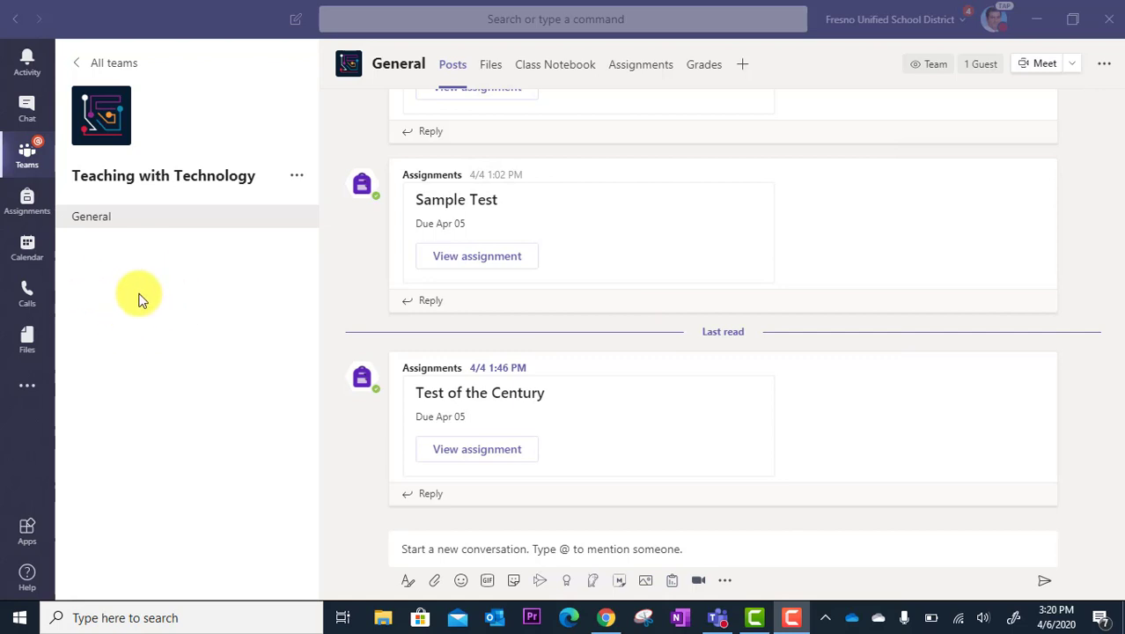
Go to the teams grid and reopen the Teaching with Technology team.
click(29, 165)
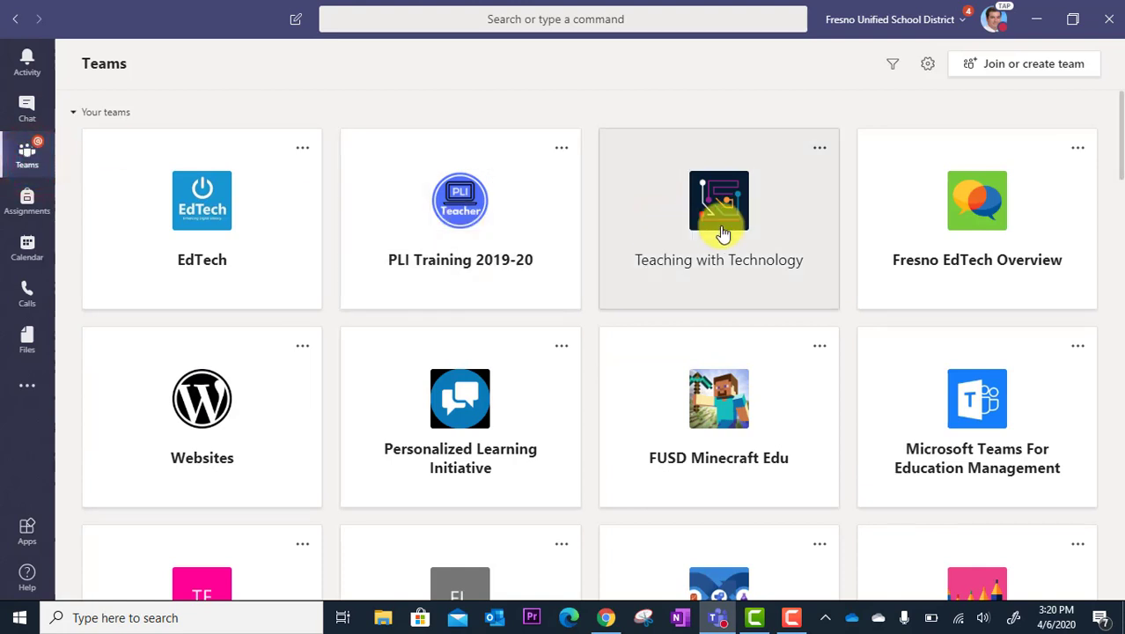
click(719, 227)
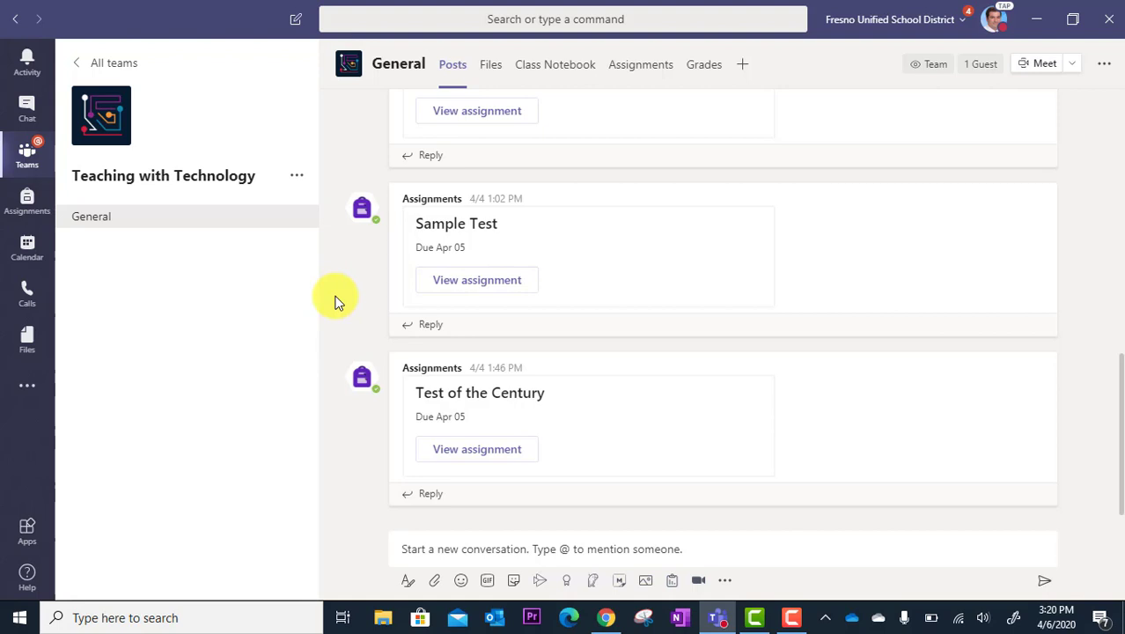
Start a new channel in Teaching with Technology named 'Group 1' with Private privacy.
click(297, 176)
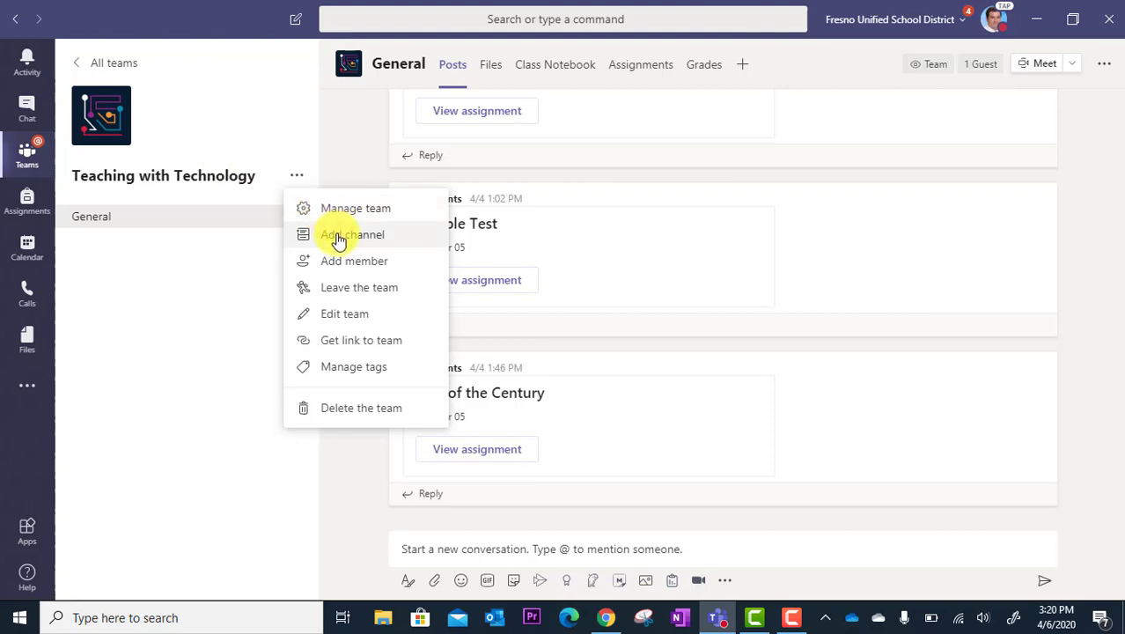
click(402, 244)
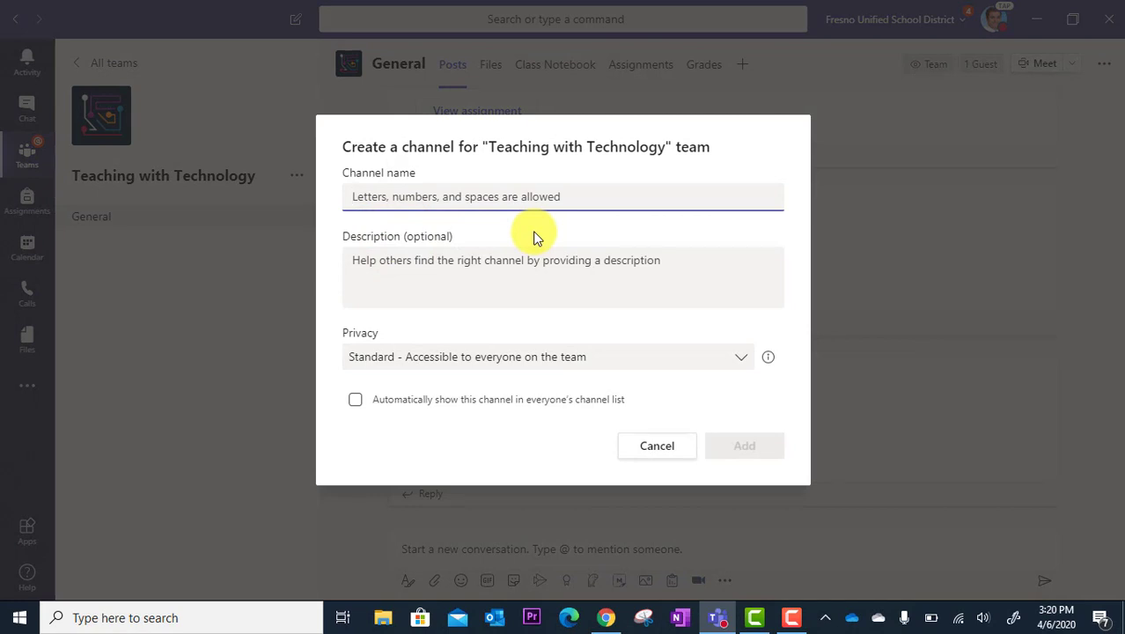
click(533, 236)
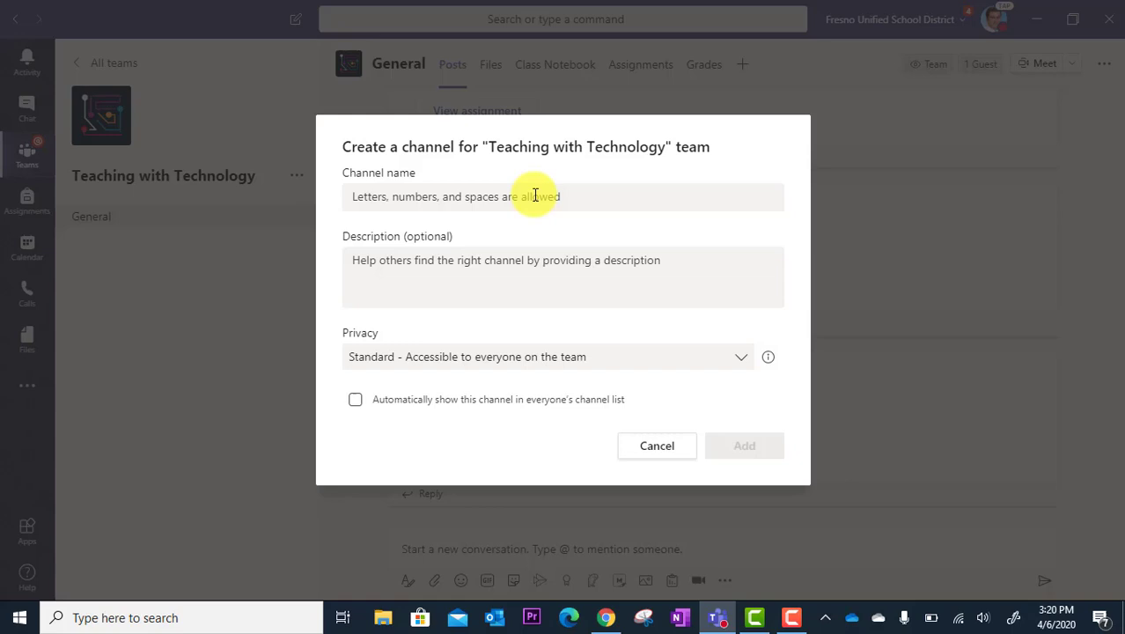
click(518, 195)
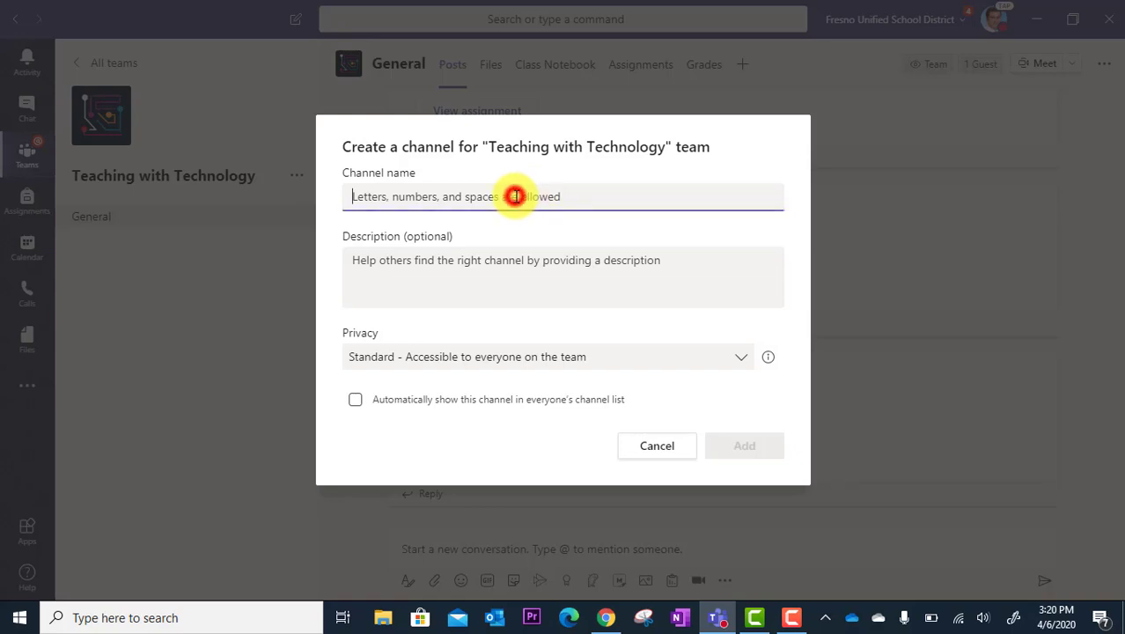
text(Group 1)
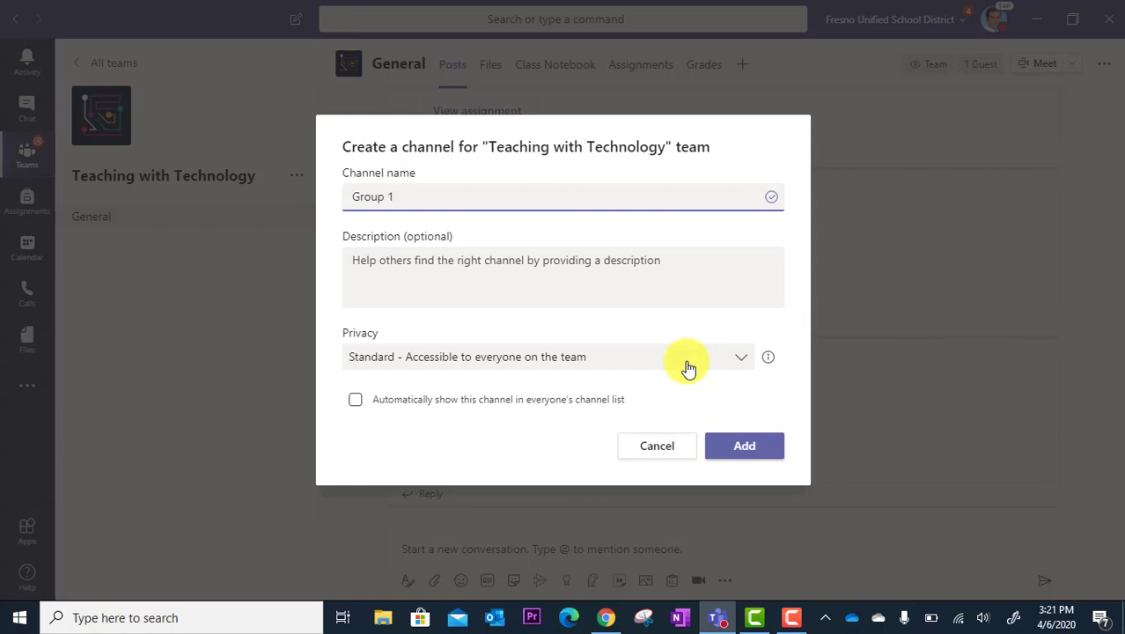
click(740, 357)
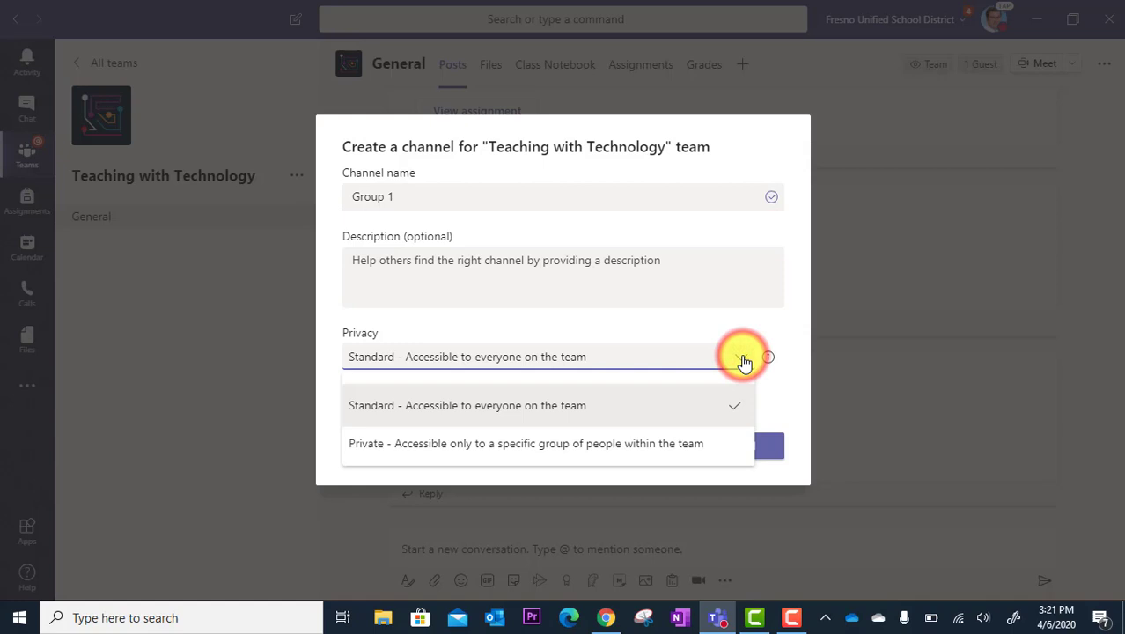
click(435, 443)
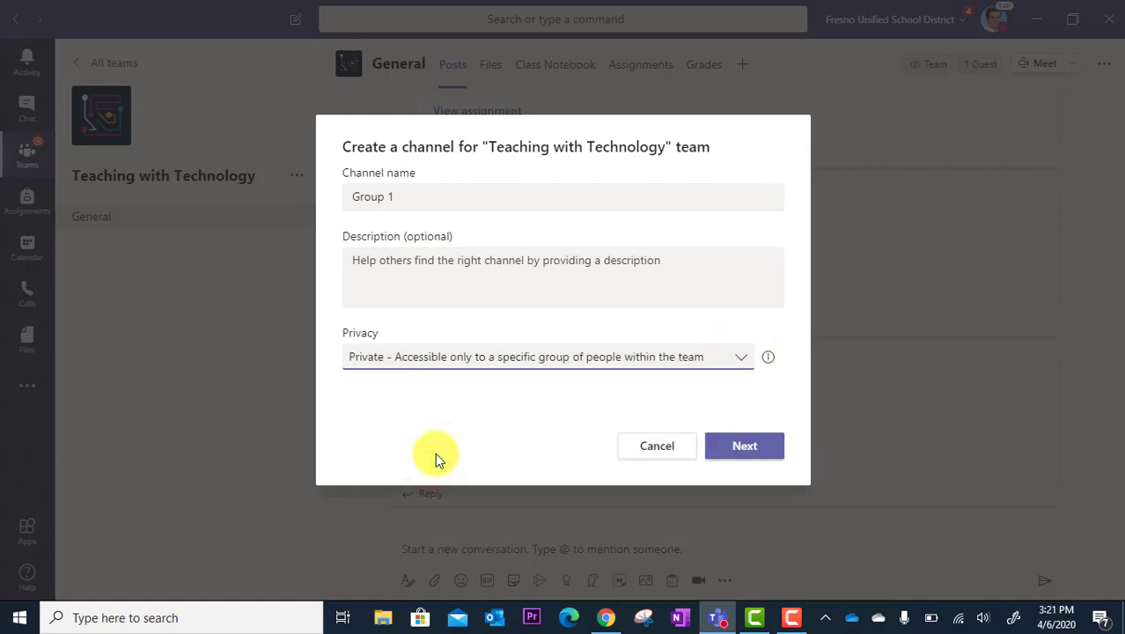
Create the private Group 1 channel, adding the searched student as its one member.
click(742, 448)
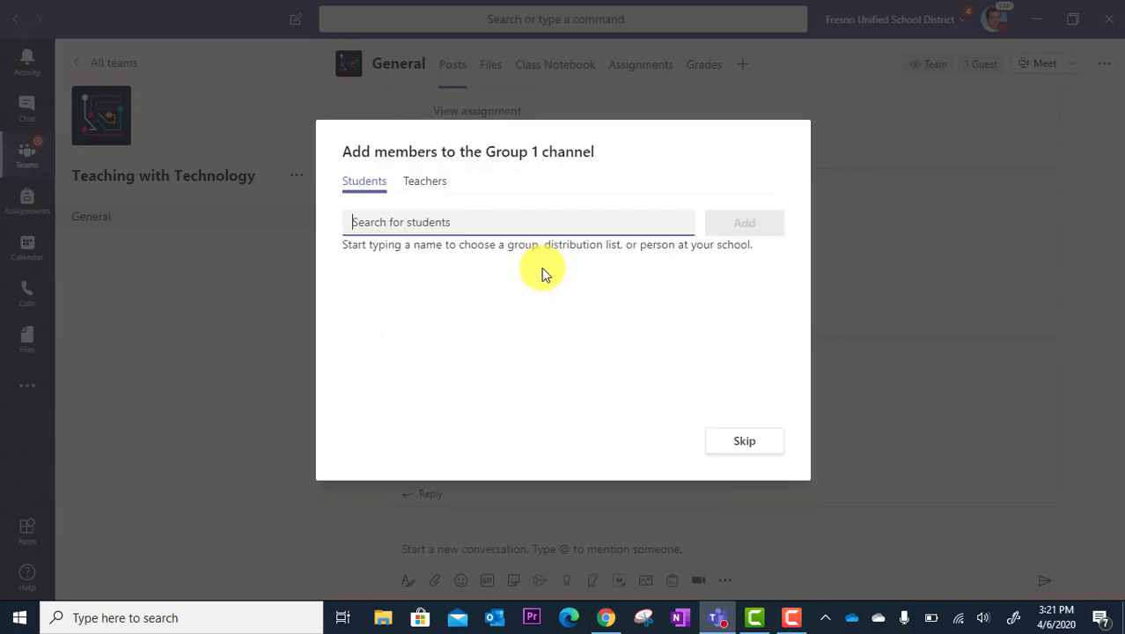
click(403, 226)
text(matthew)
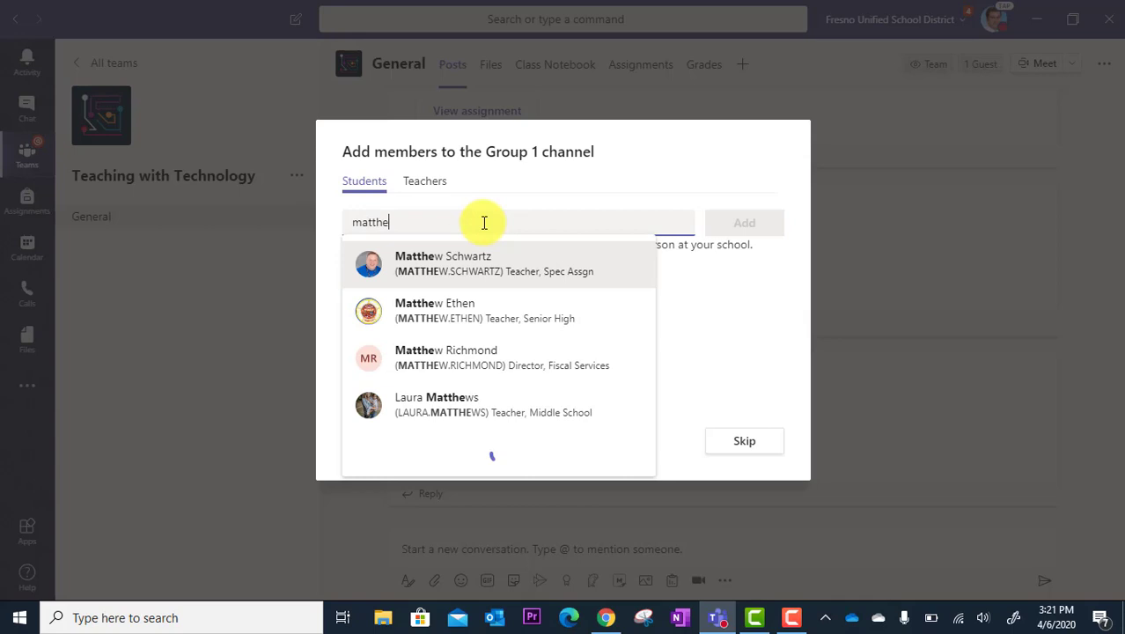
click(483, 264)
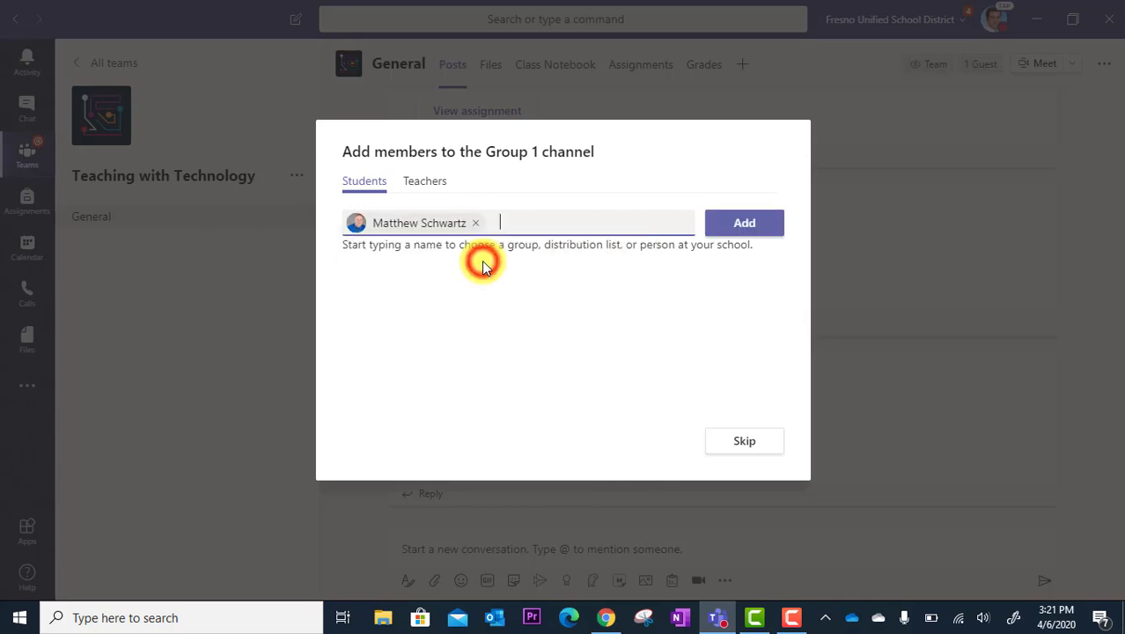
click(744, 231)
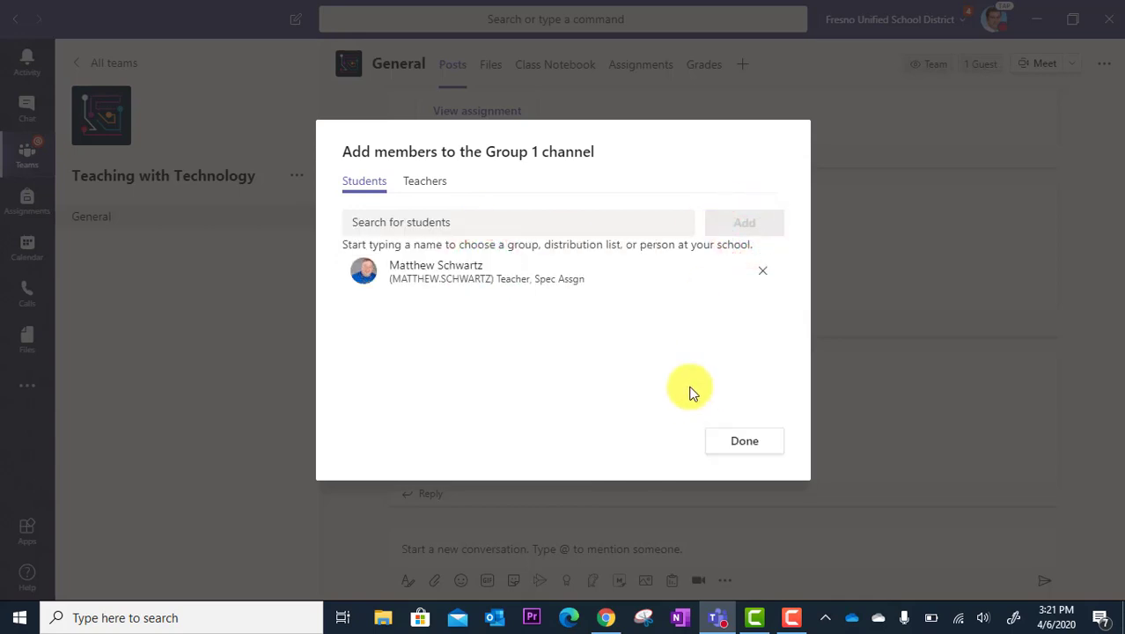
click(742, 445)
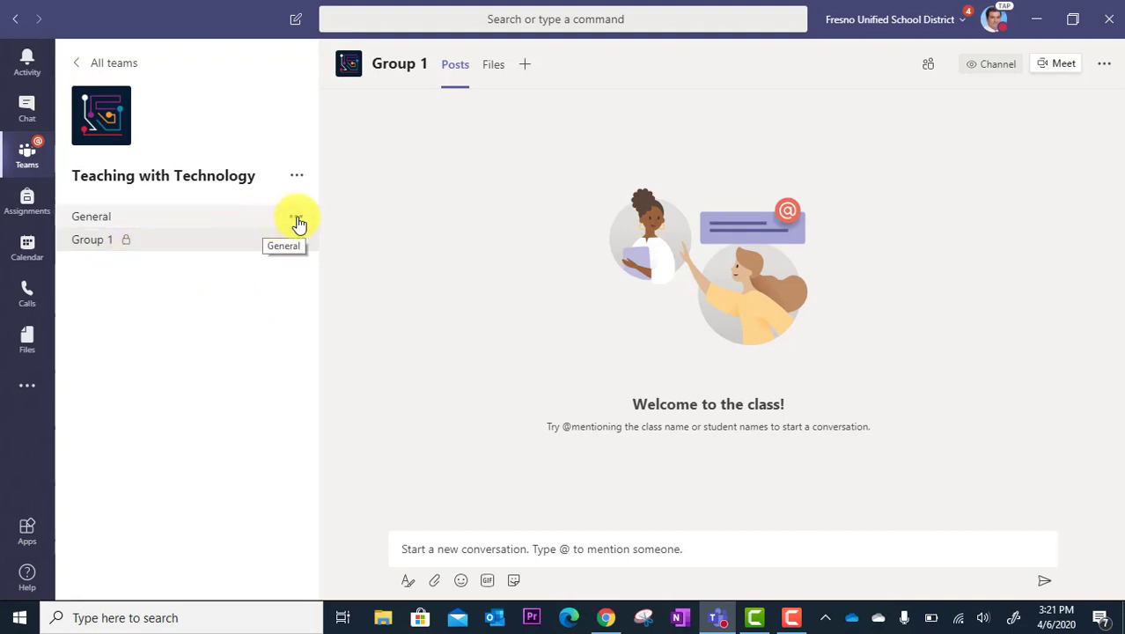
click(296, 217)
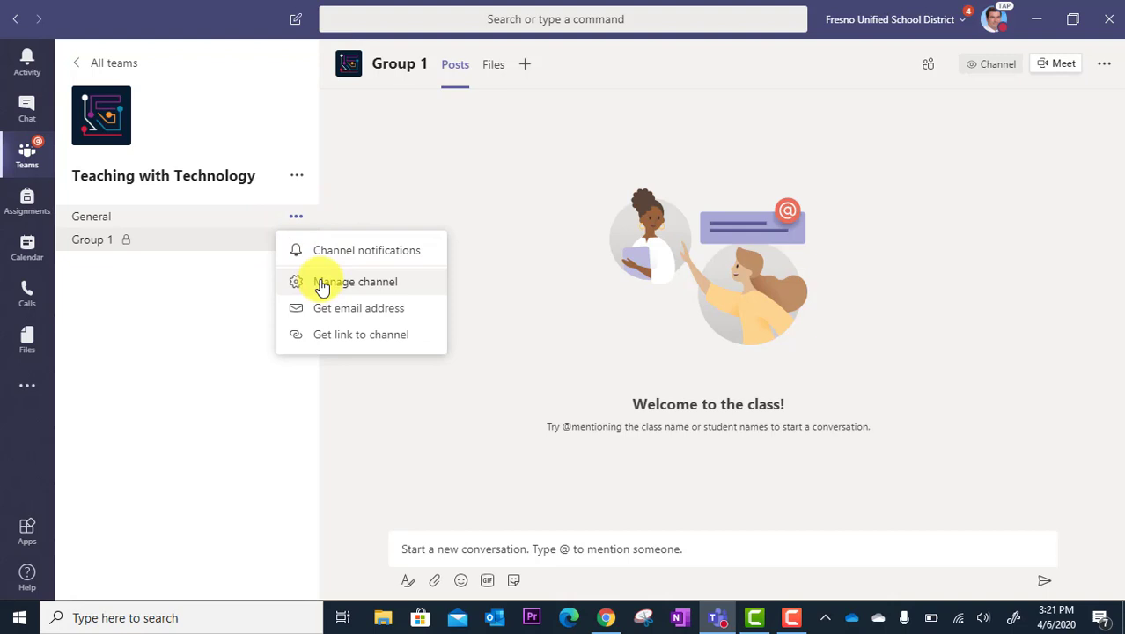
click(297, 175)
click(299, 175)
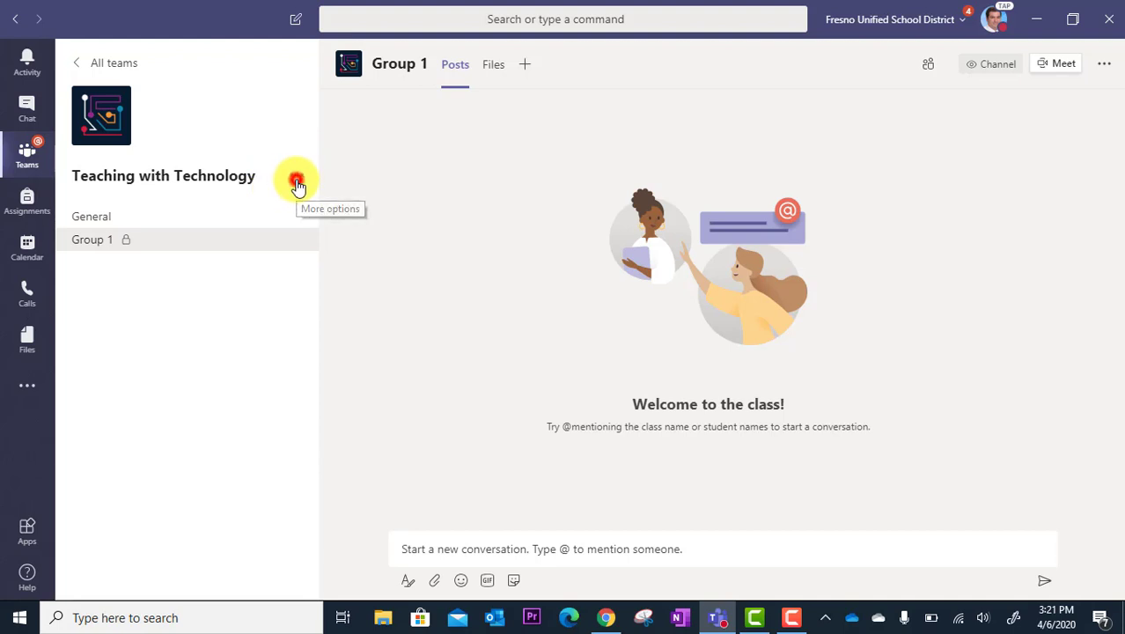
Add a standard channel named 'Group 2' to the Teaching with Technology team.
click(297, 182)
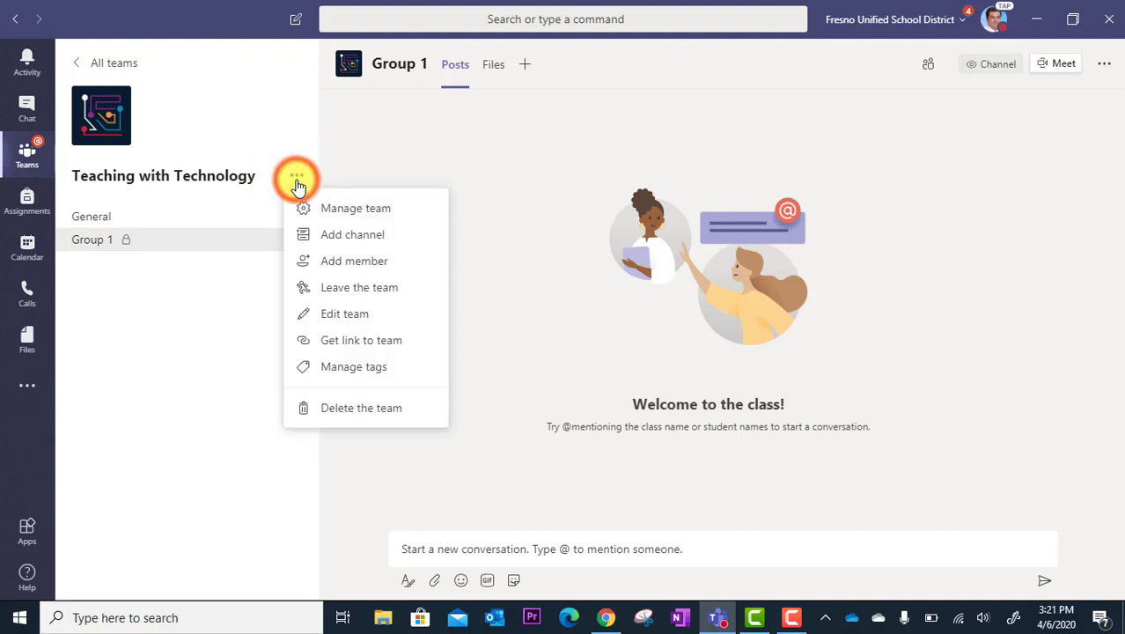
click(390, 236)
click(453, 201)
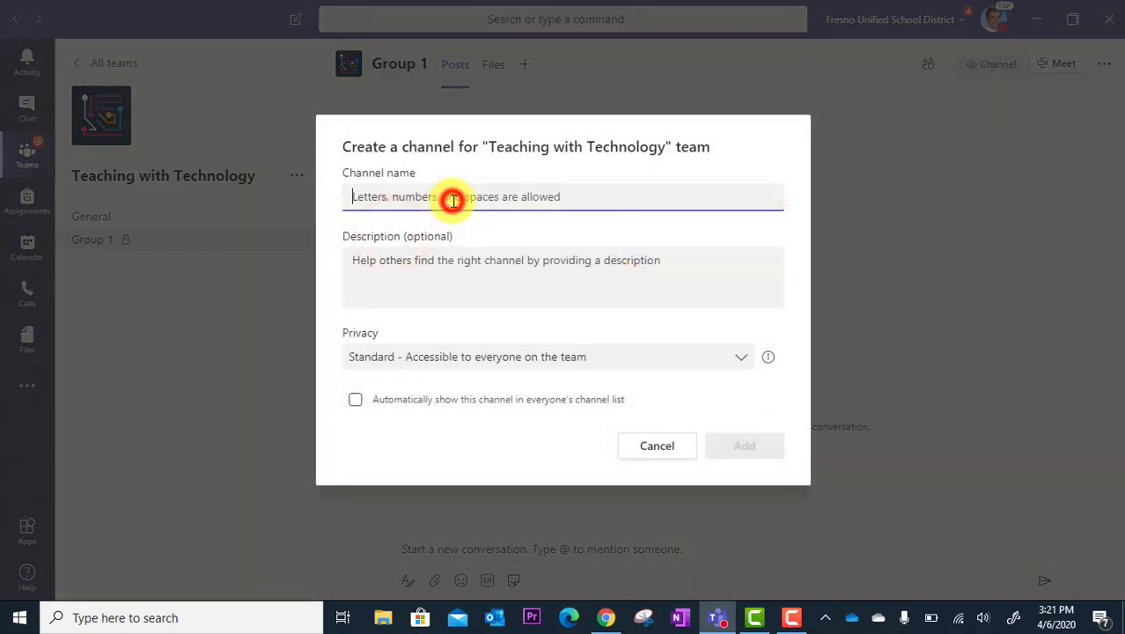
text(Group 2)
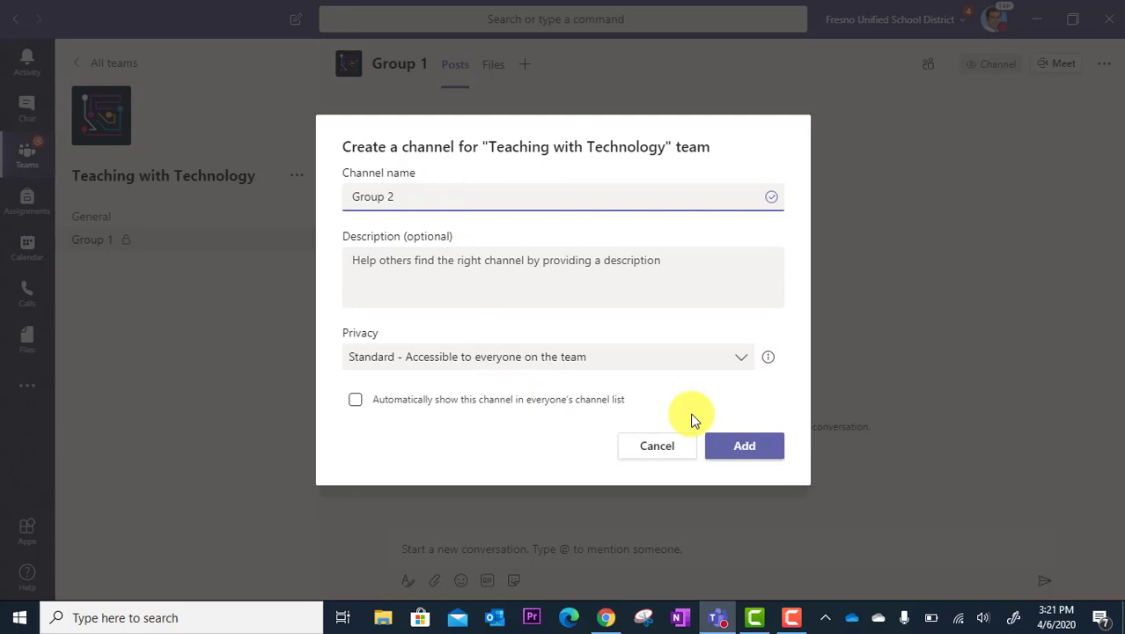
click(723, 448)
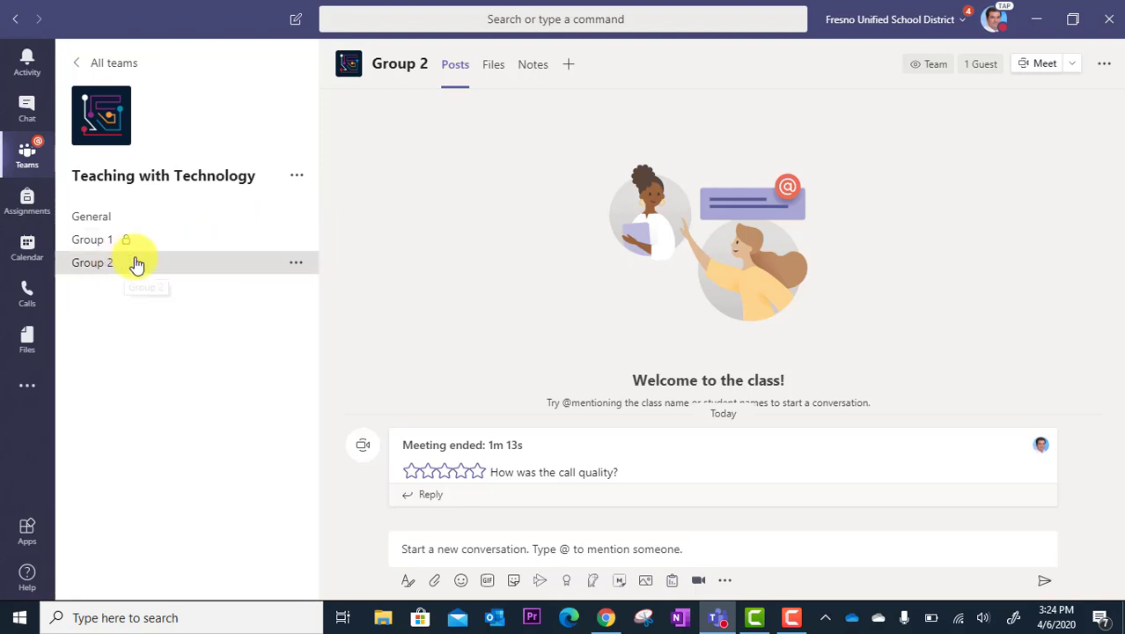
Open the Group 2 channel and start an instant Meet now meeting there.
click(165, 268)
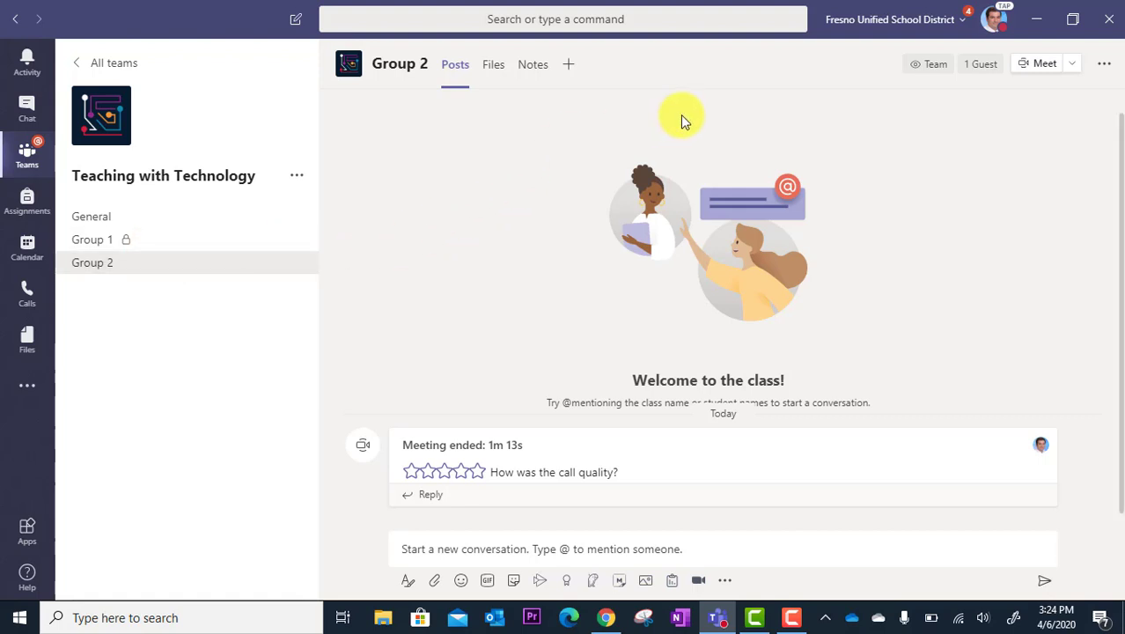
click(1049, 70)
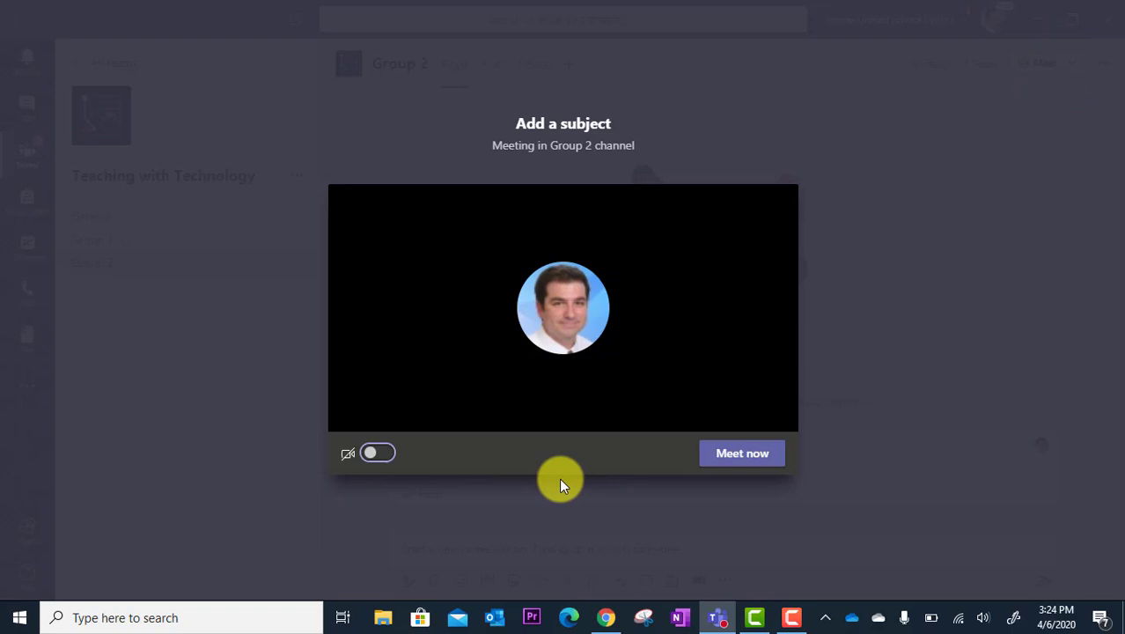
click(764, 456)
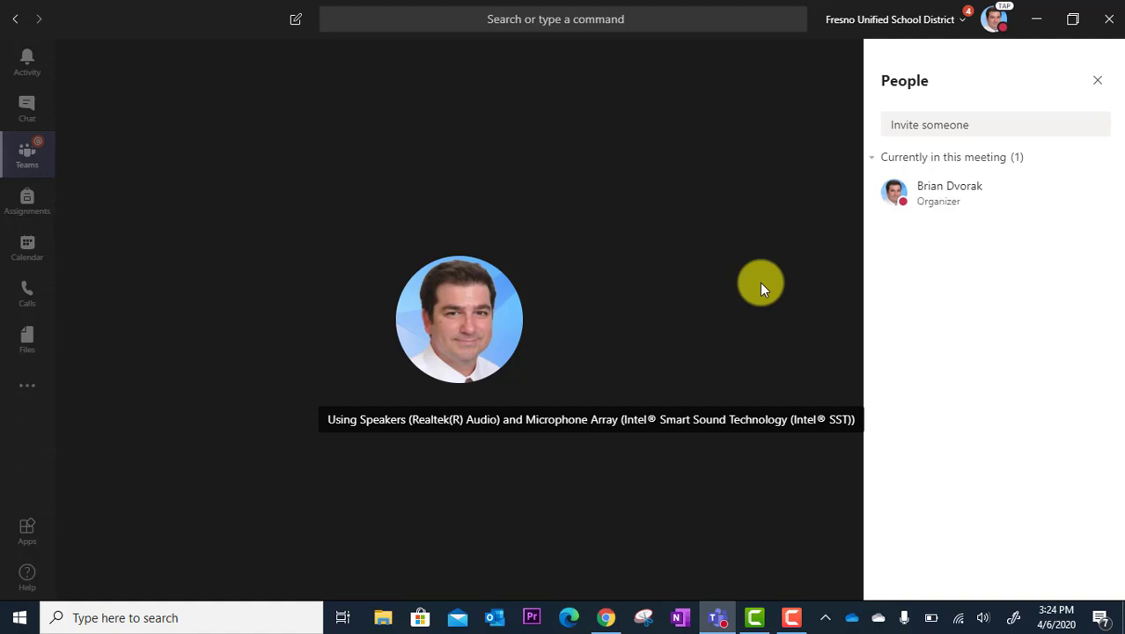
Close the People panel, briefly visit the channel list, then rejoin the full call view.
click(1097, 80)
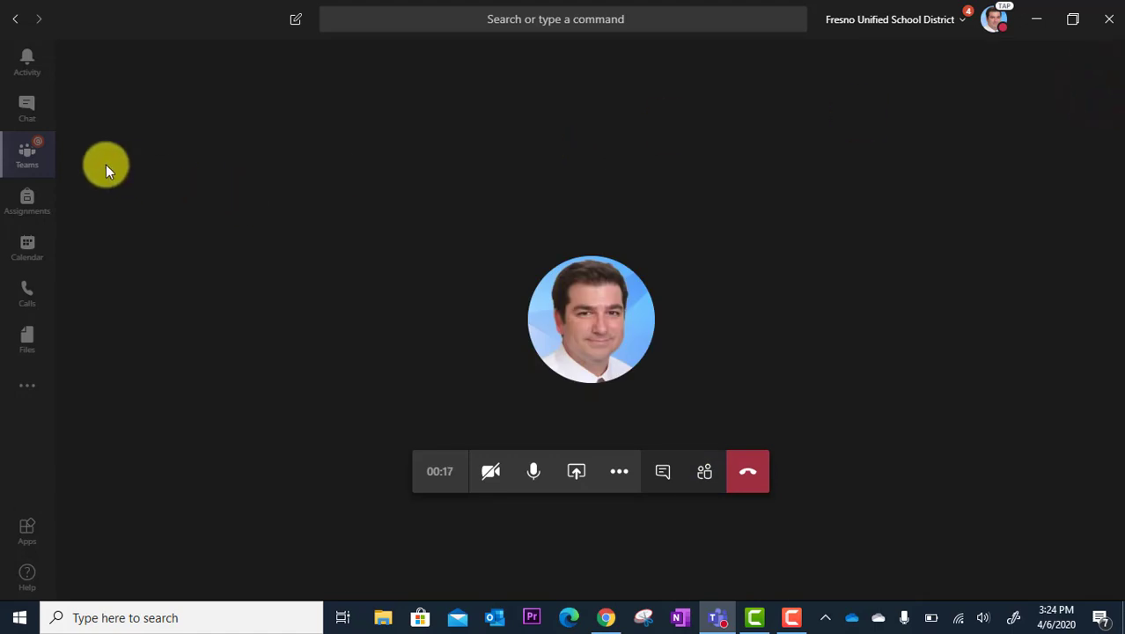
click(29, 156)
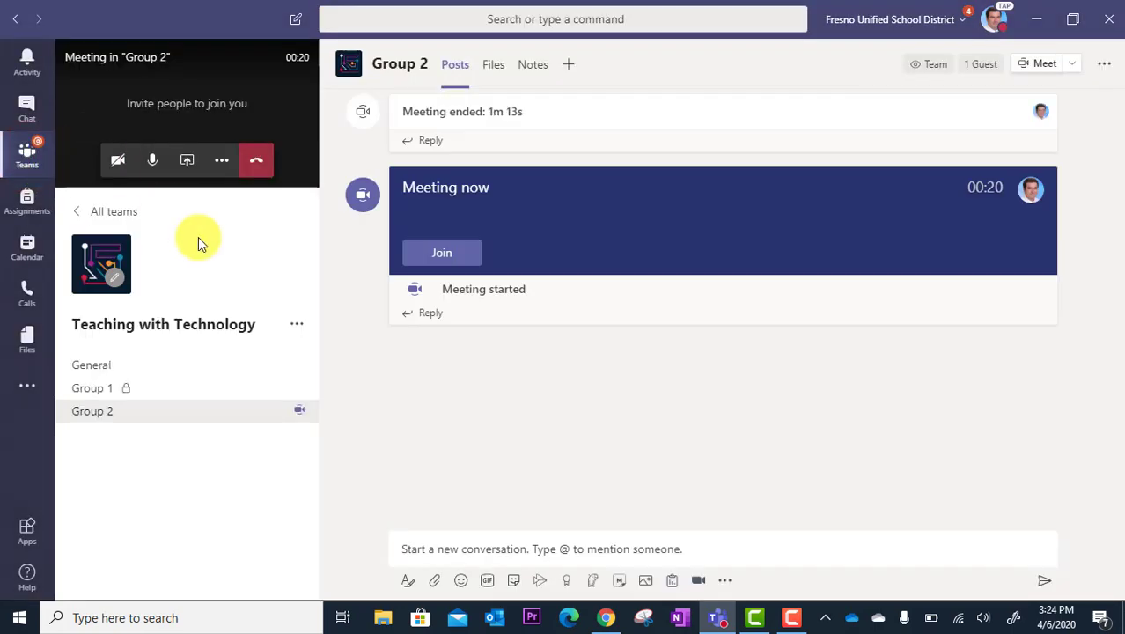
click(124, 413)
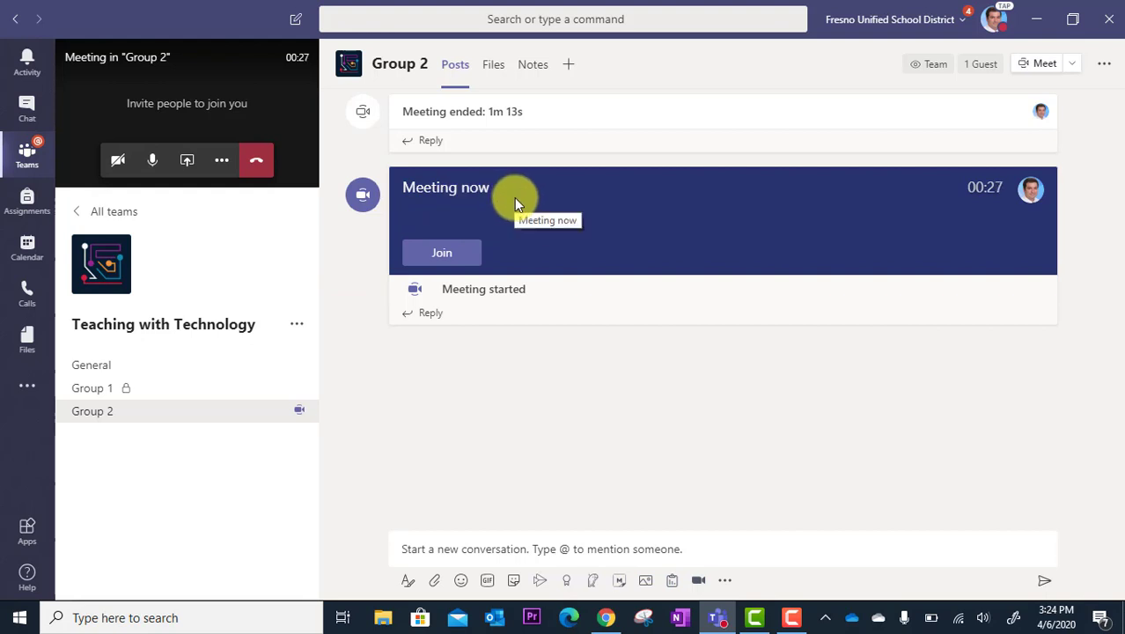
click(467, 253)
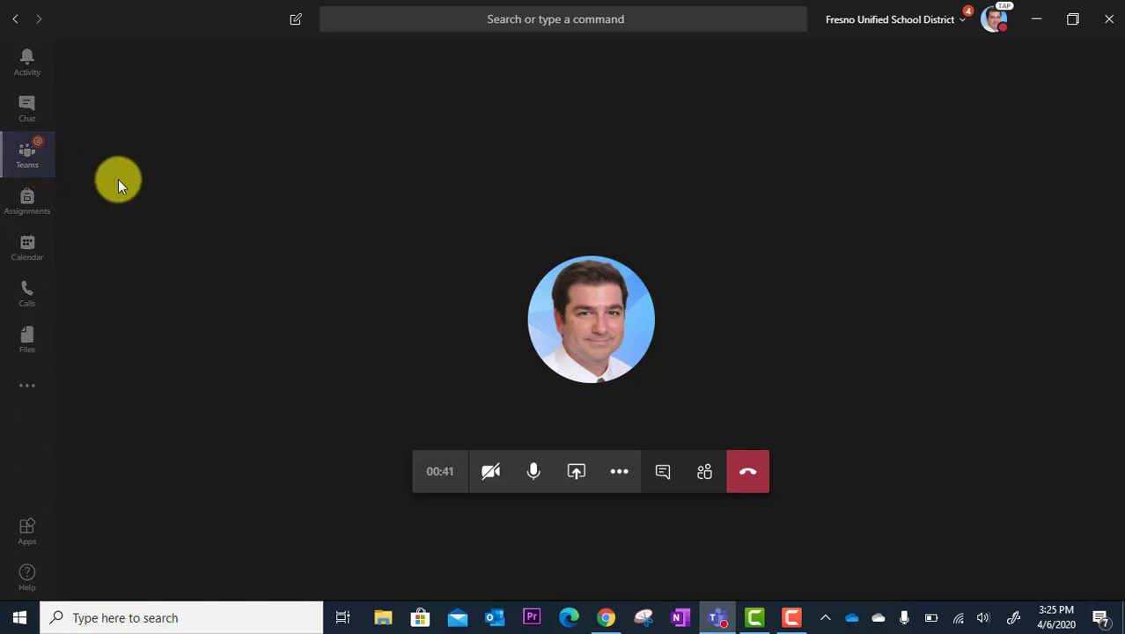
During the call, visit the Group 1 channel and return to Group 2's posts.
click(41, 164)
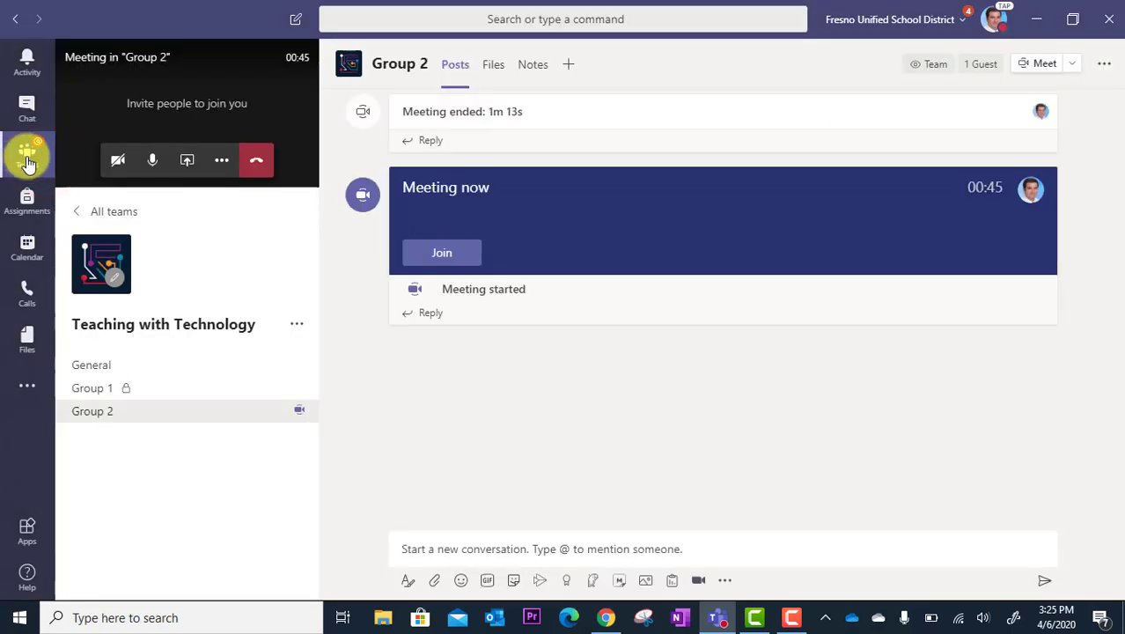
click(102, 388)
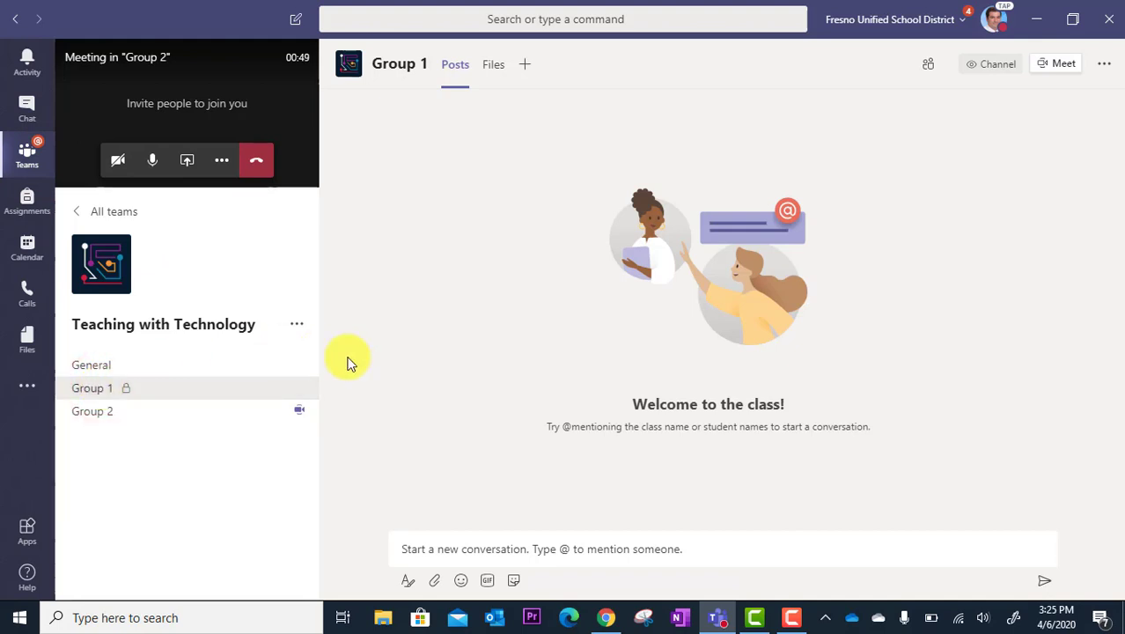
click(213, 411)
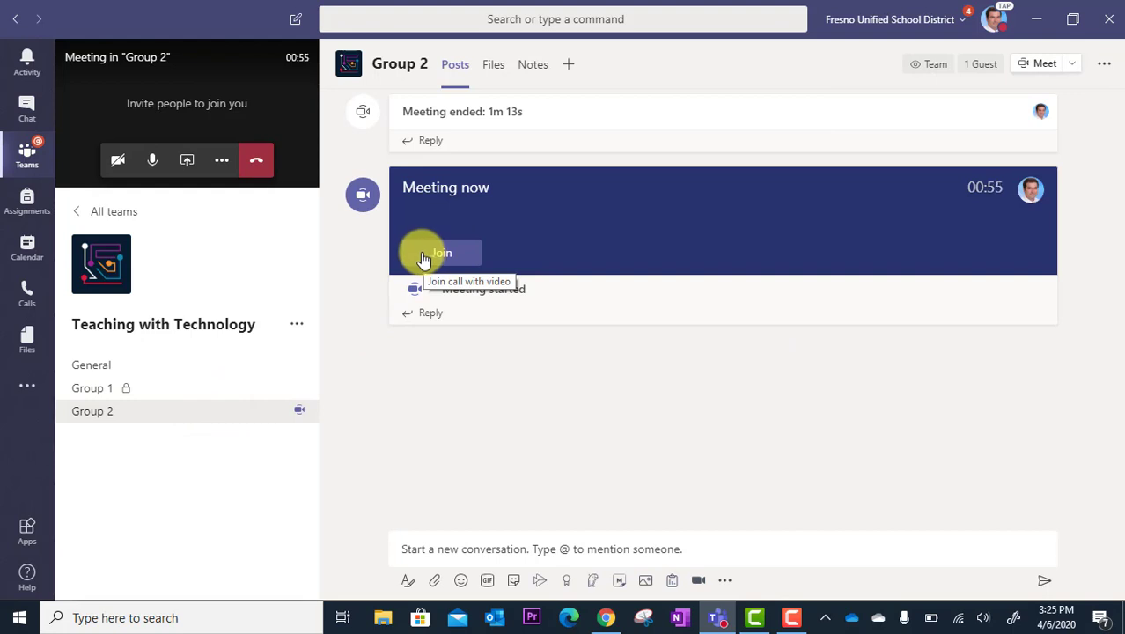
Hang up the meeting, then switch to Group 1 and back to Group 2.
click(254, 157)
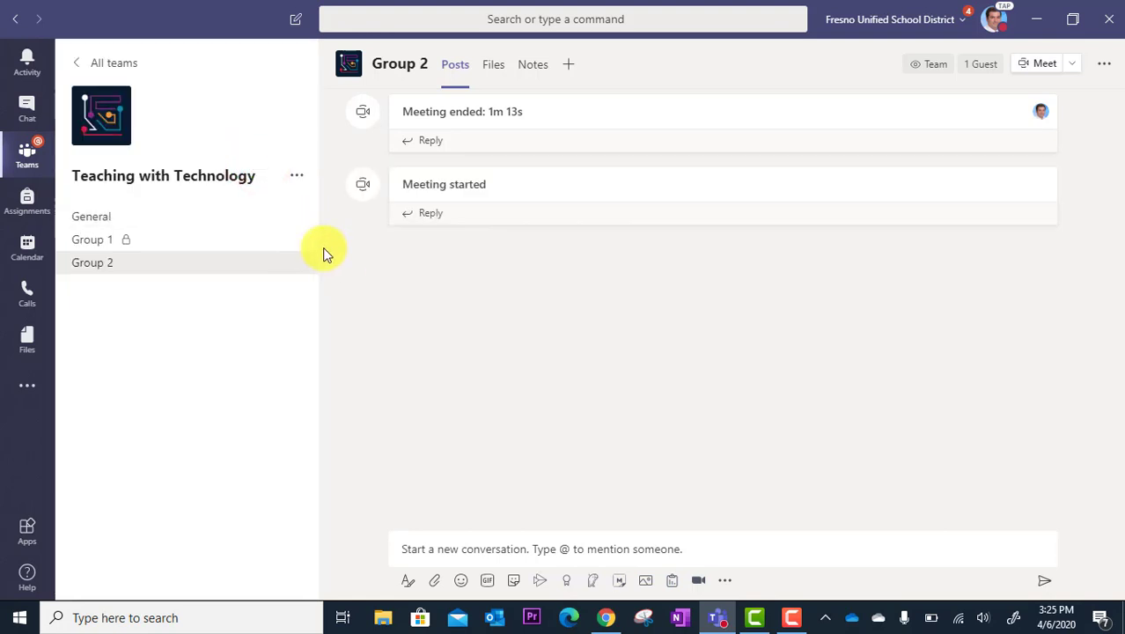
click(167, 247)
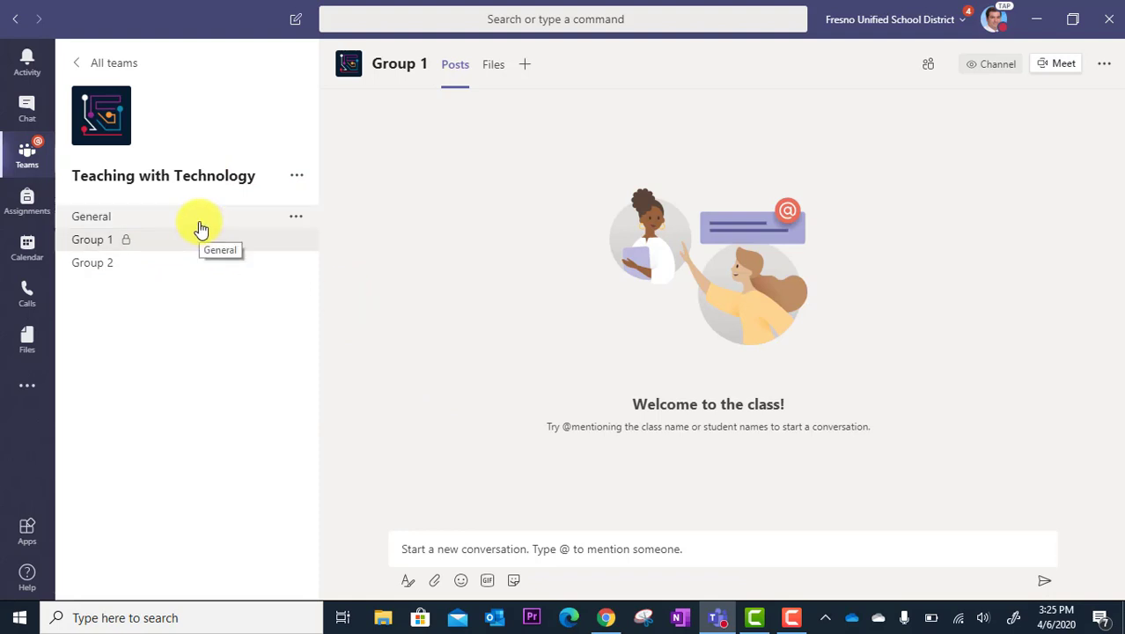
click(184, 263)
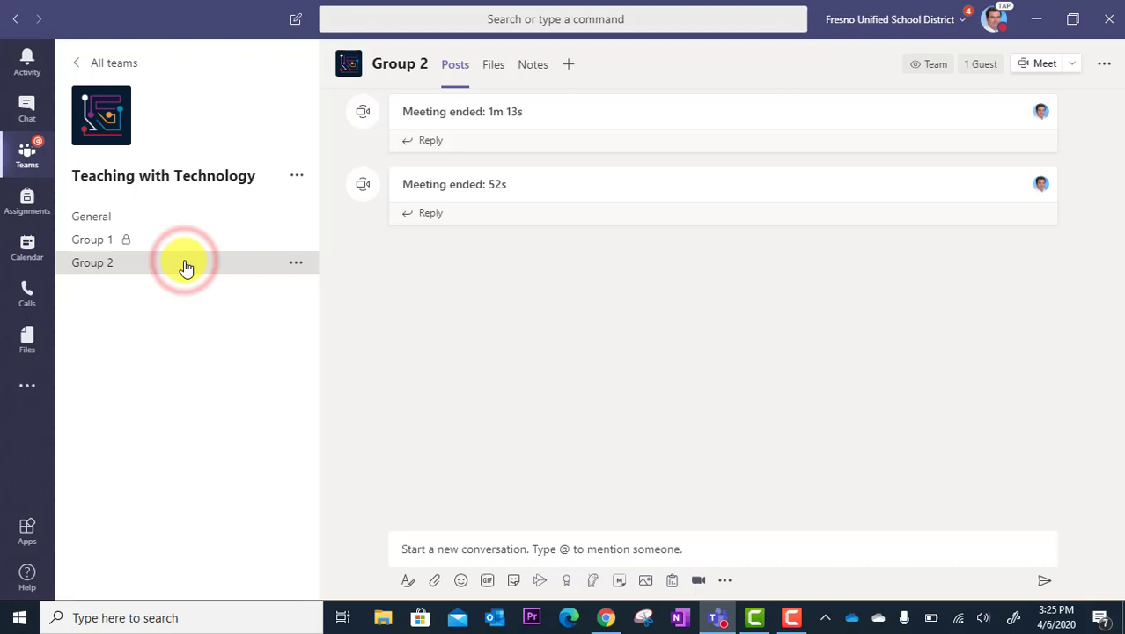